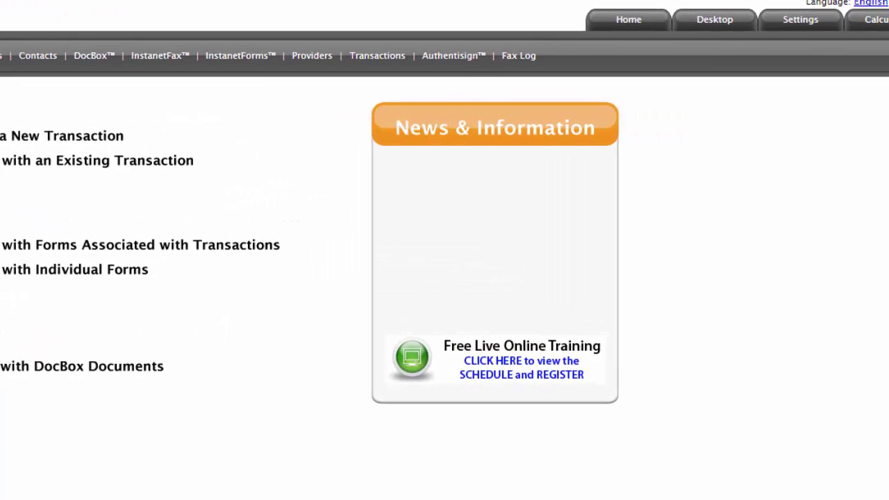
- Open Authentisign from the TransactionDesk top navigation bar
click(452, 57)
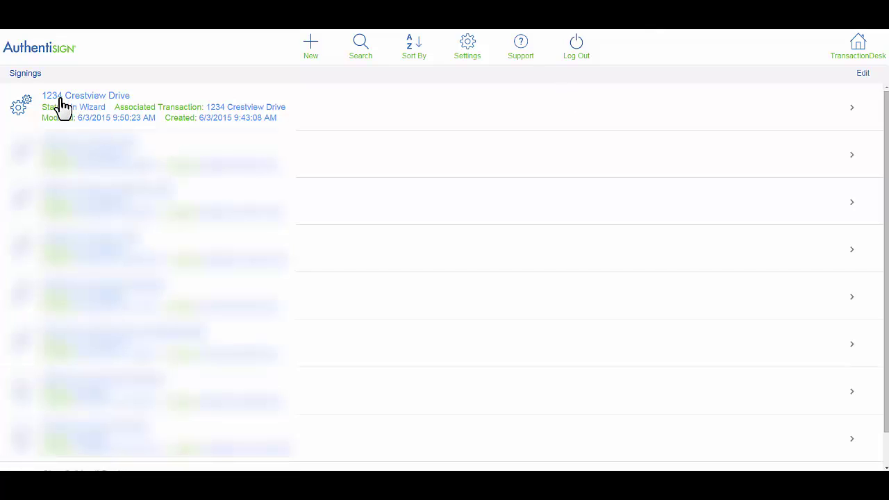
- Open the 1234 Crestview Drive signing and enter a new participant's first name, last name and e-mail
click(62, 107)
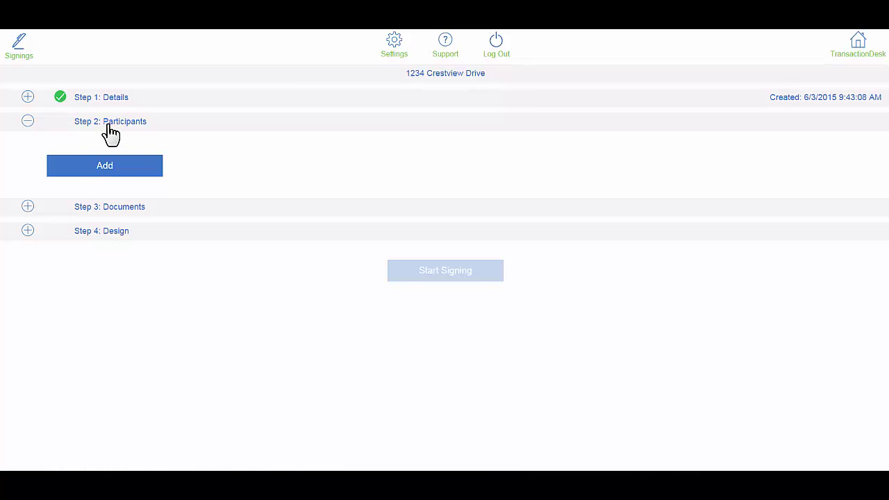
click(105, 168)
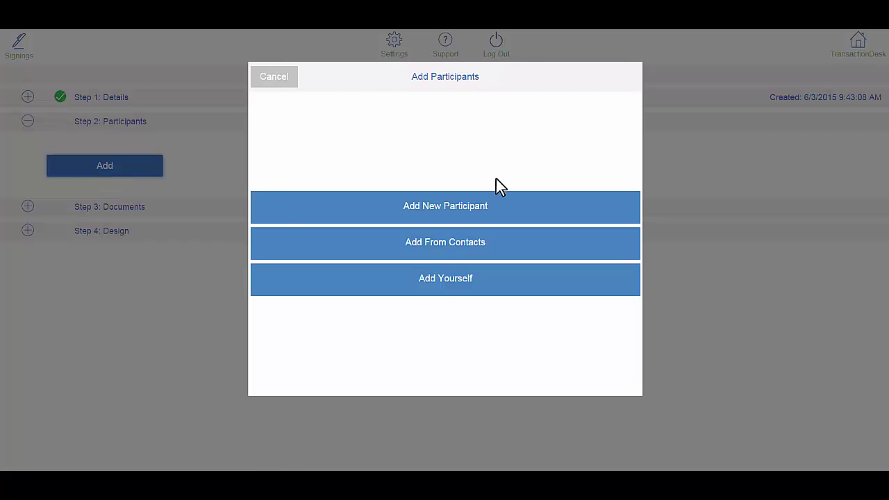
click(430, 218)
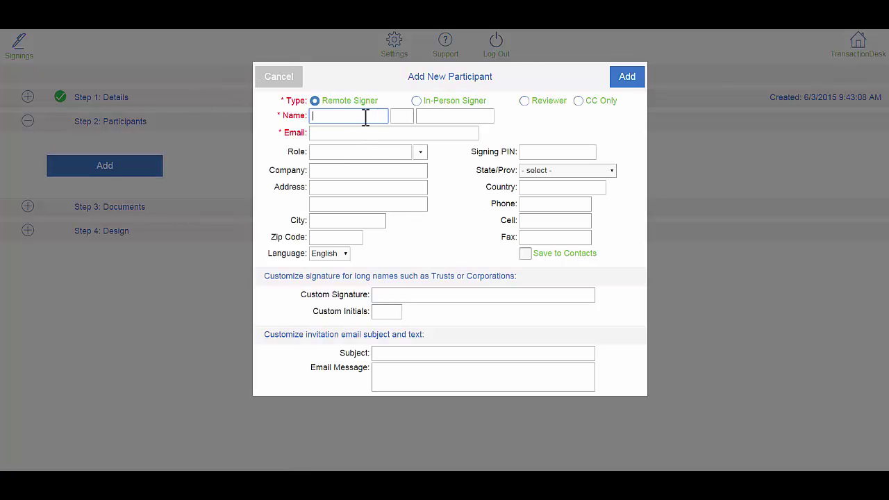
click(366, 117)
text(John)
key(Tab)
key(Tab)
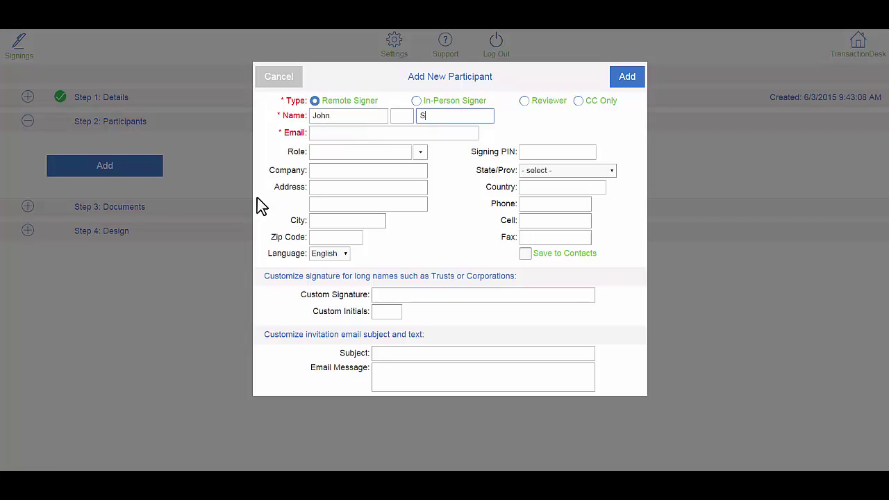
text(Smith)
click(345, 134)
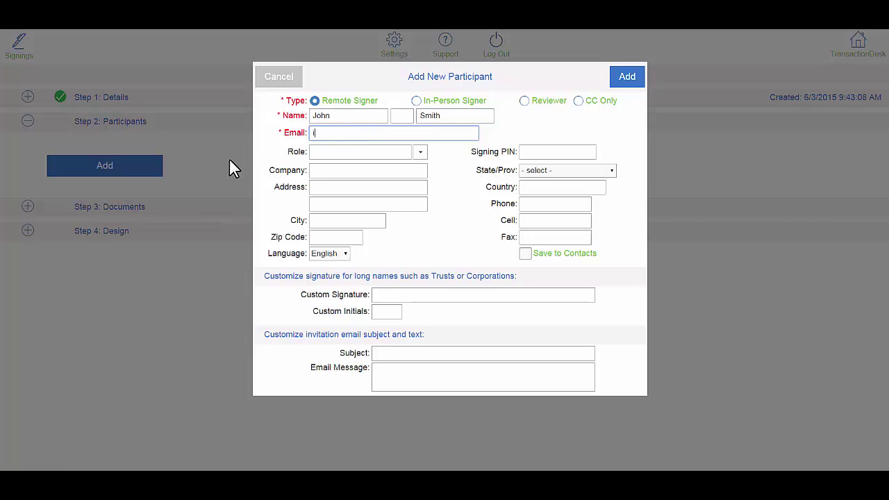
- Set the participant's role to Buyer, enter a signing PIN, and add them
click(421, 152)
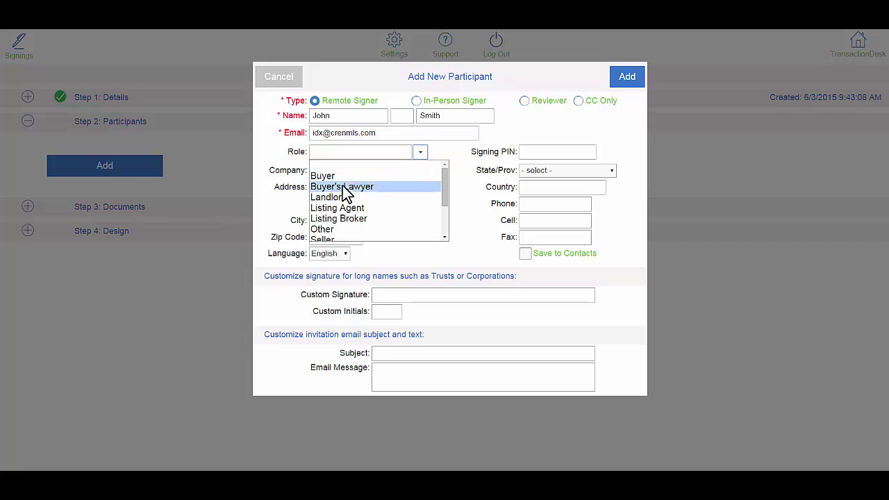
click(403, 175)
click(547, 151)
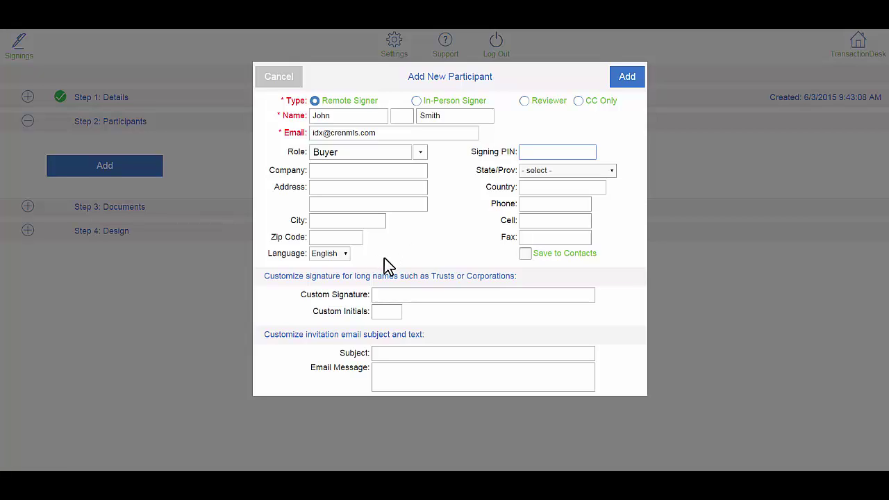
text(1234)
click(625, 76)
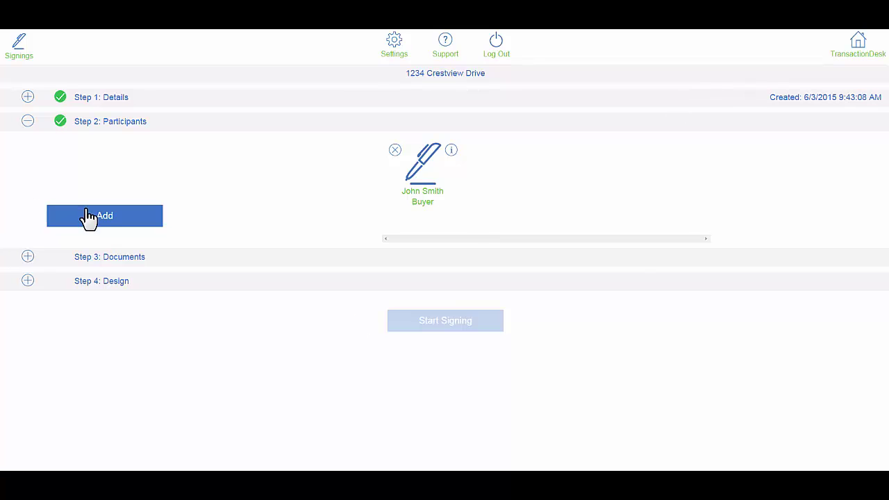
- Add a second new participant with the buyer's first name, e-mail, role Buyer and a signing PIN
click(109, 220)
click(464, 212)
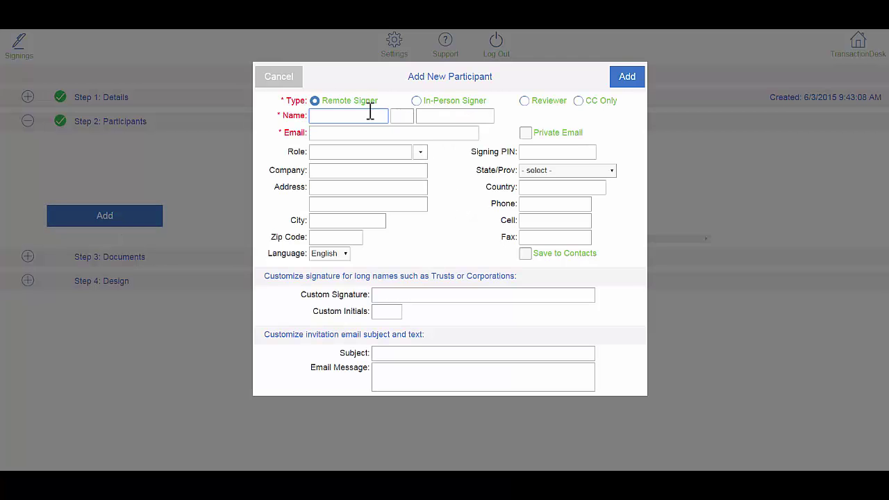
text(Jane)
key(Tab)
key(Tab)
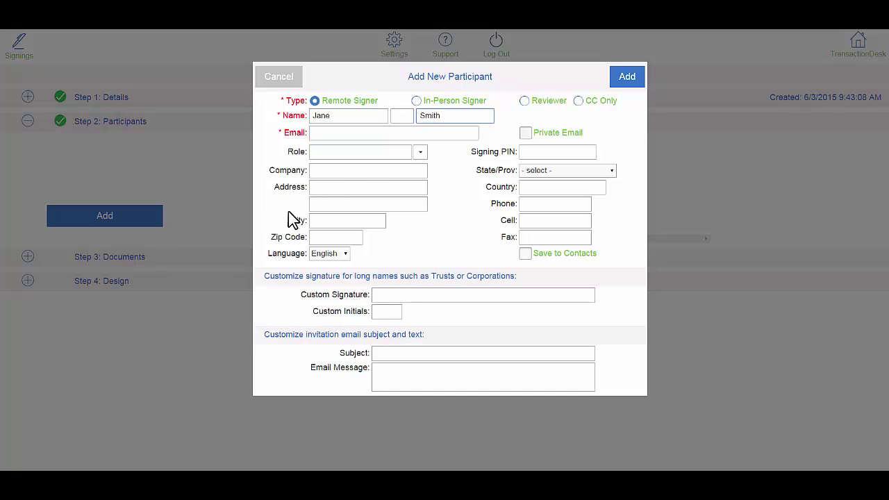
click(375, 133)
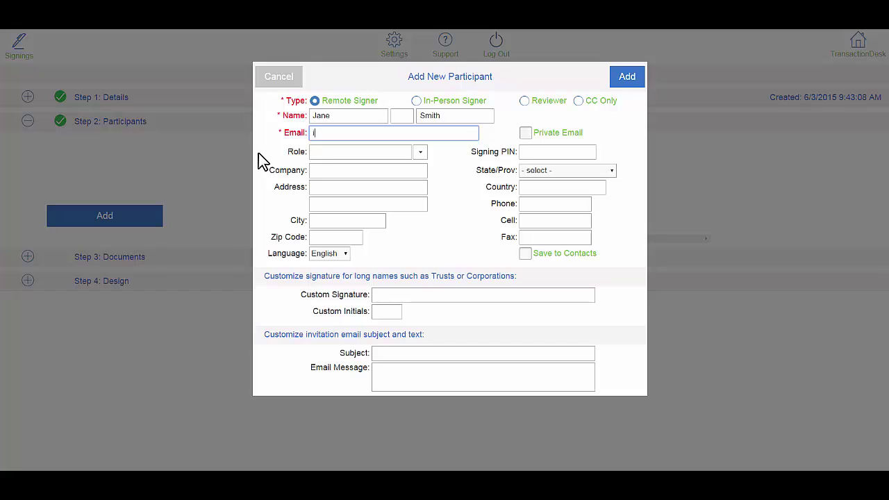
click(420, 153)
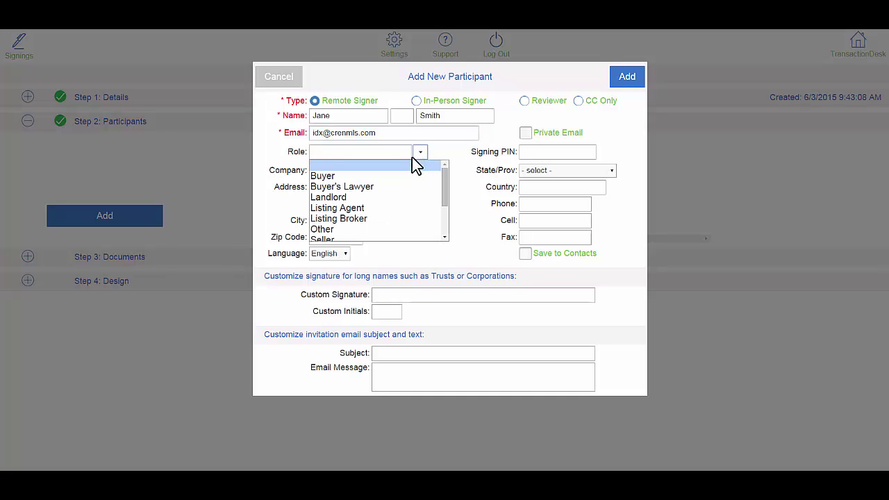
click(364, 177)
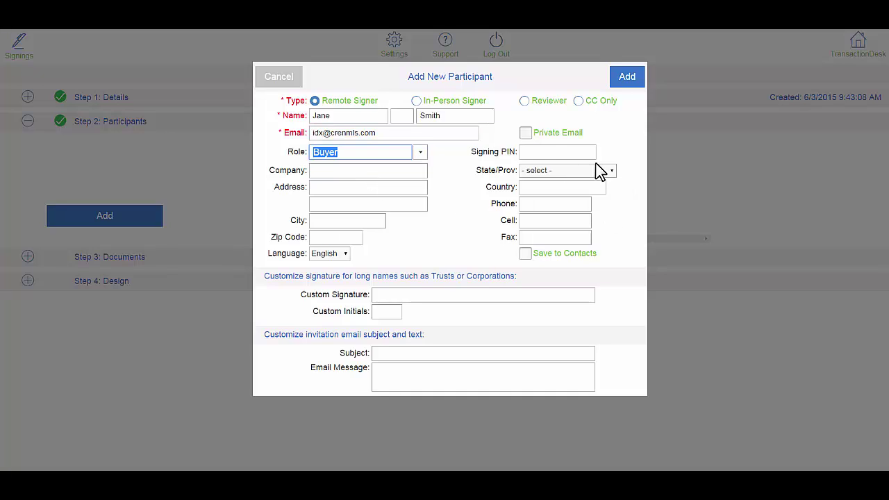
click(552, 152)
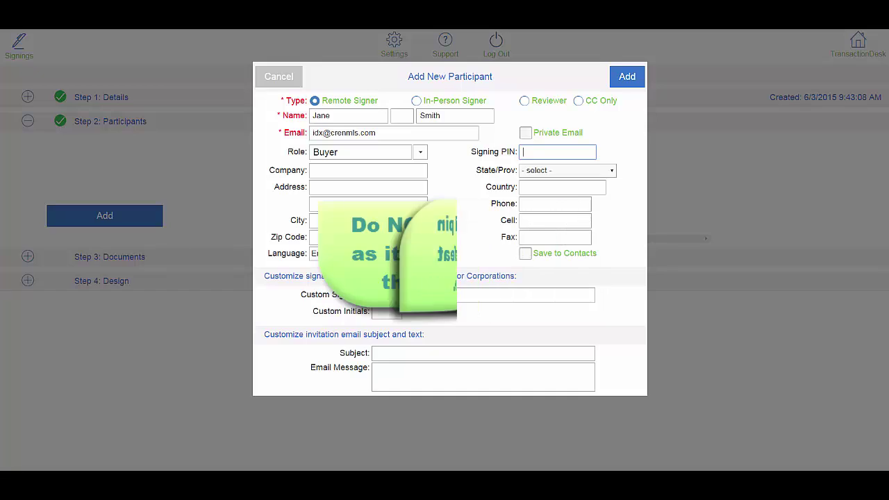
text(2345)
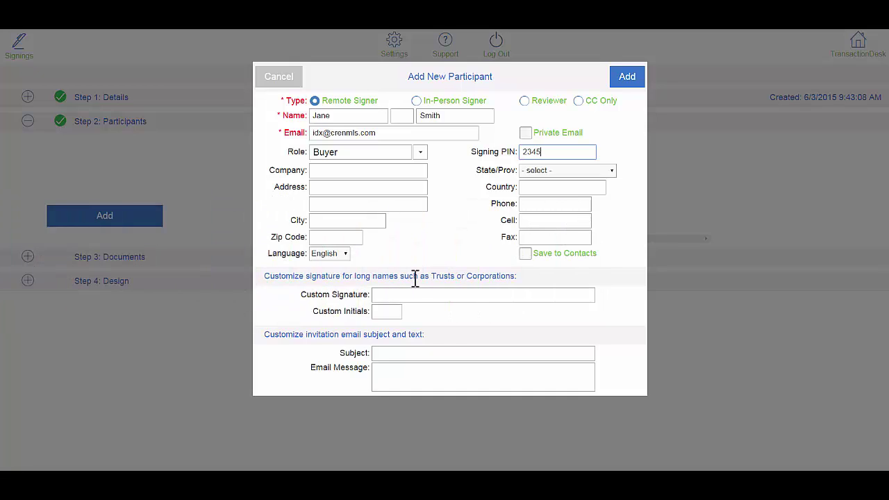
click(622, 82)
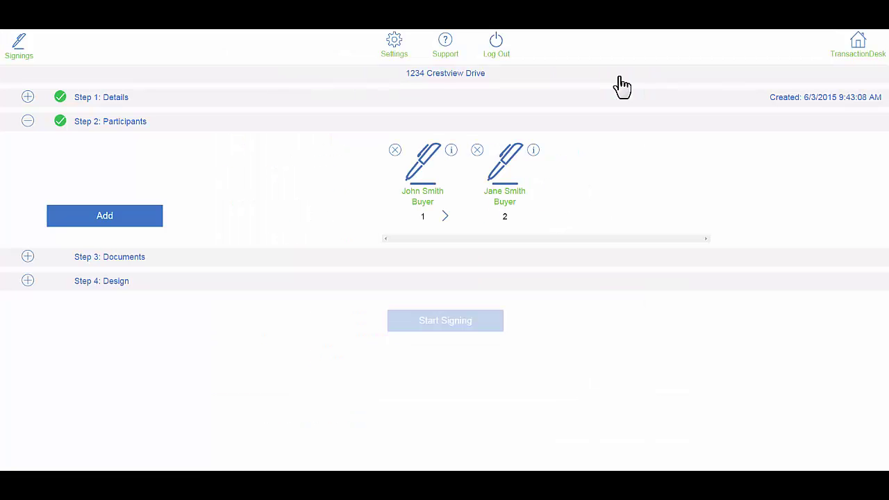
- Add the 1234 Crestview Drive Contract to Buy and Sell Real Estate form and save the signer-role assignments
click(28, 257)
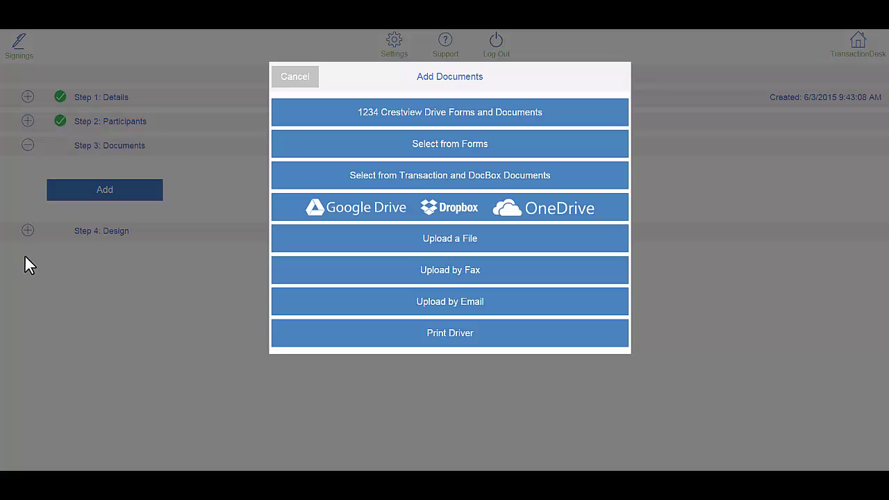
click(452, 118)
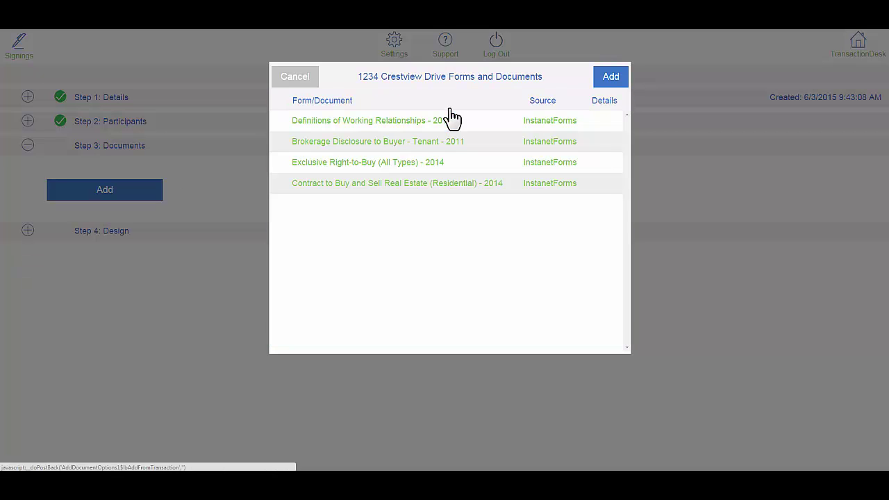
click(282, 184)
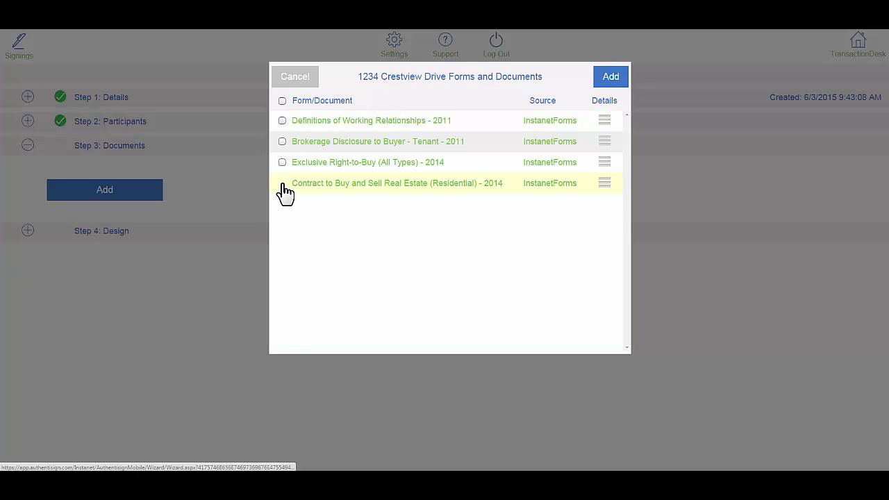
click(614, 80)
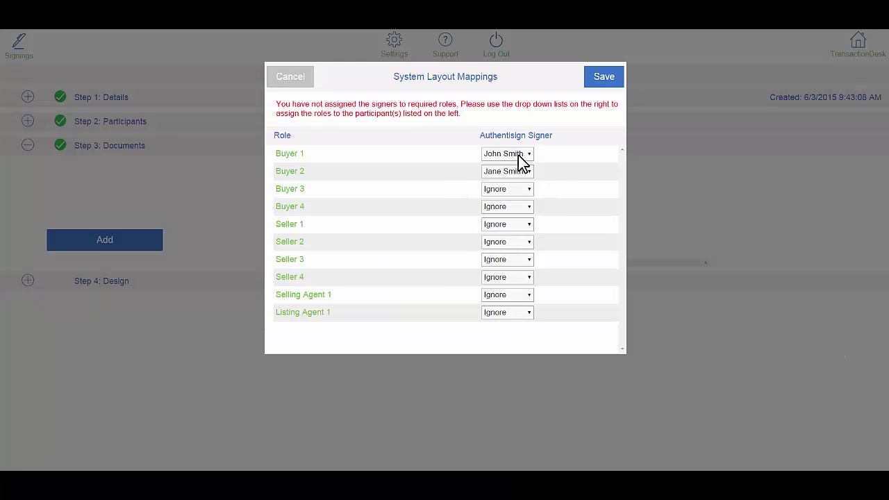
click(599, 81)
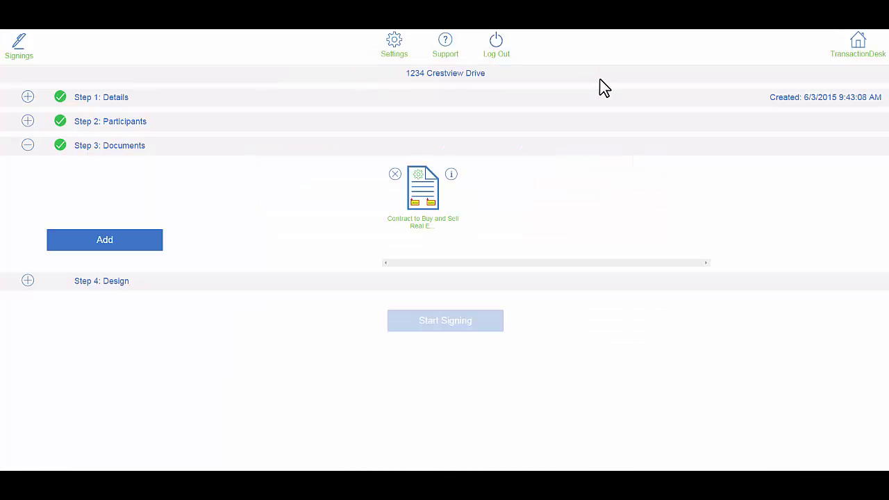
- On page 14, move both buyers' signature and date fields onto their signature and Date lines
click(28, 281)
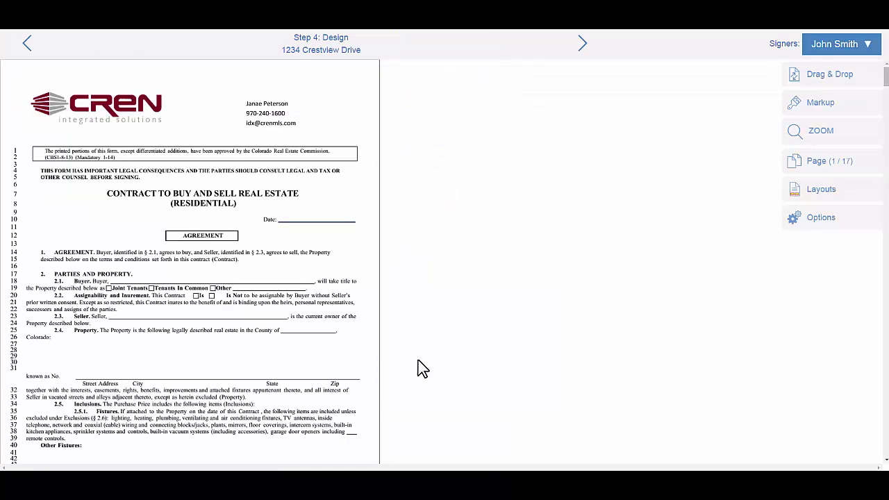
scroll(422, 368, down, 2)
scroll(419, 361, down, 5)
mouse_move(886, 81)
mouse_down()
mouse_move(884, 403)
mouse_move(883, 396)
mouse_up()
drag(36, 209, 40, 238)
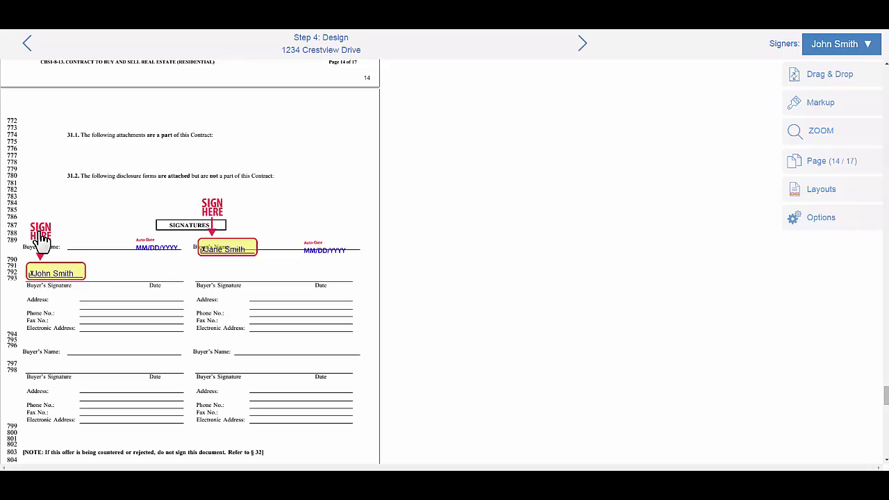
drag(159, 270, 157, 286)
drag(215, 217, 210, 240)
drag(312, 255, 313, 284)
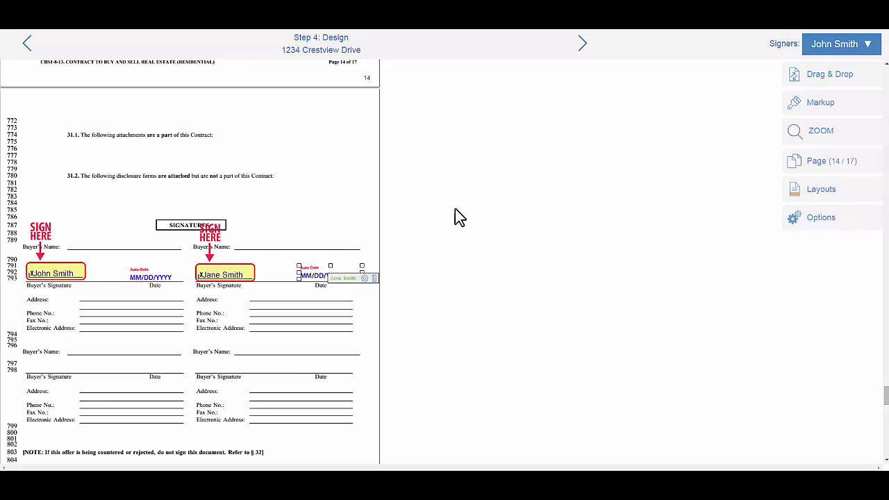
- Switch field placement to the second buyer and finish the design step
click(818, 72)
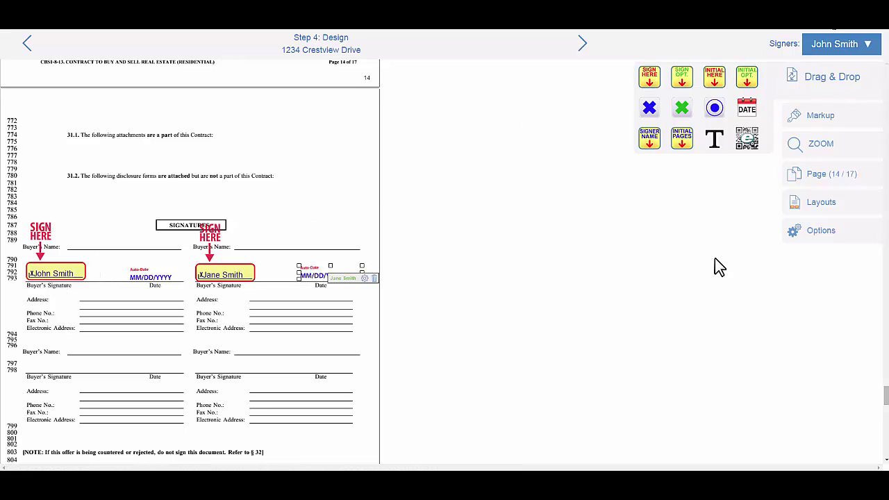
click(871, 47)
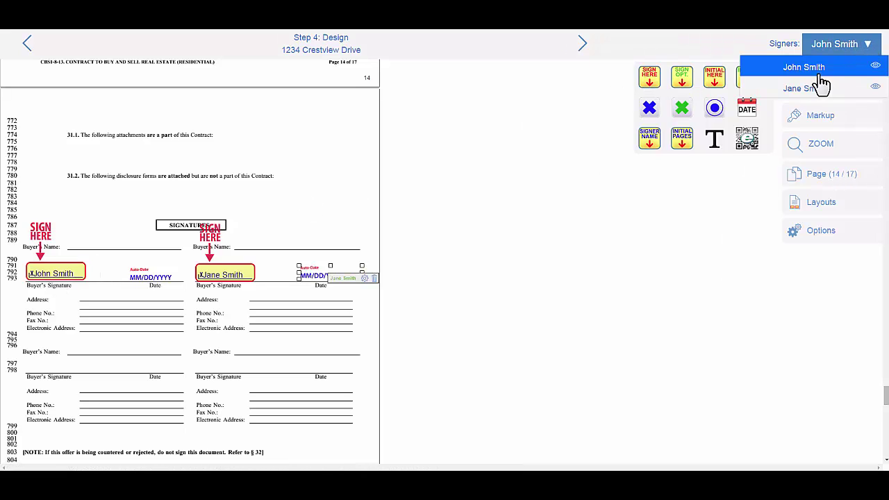
click(800, 91)
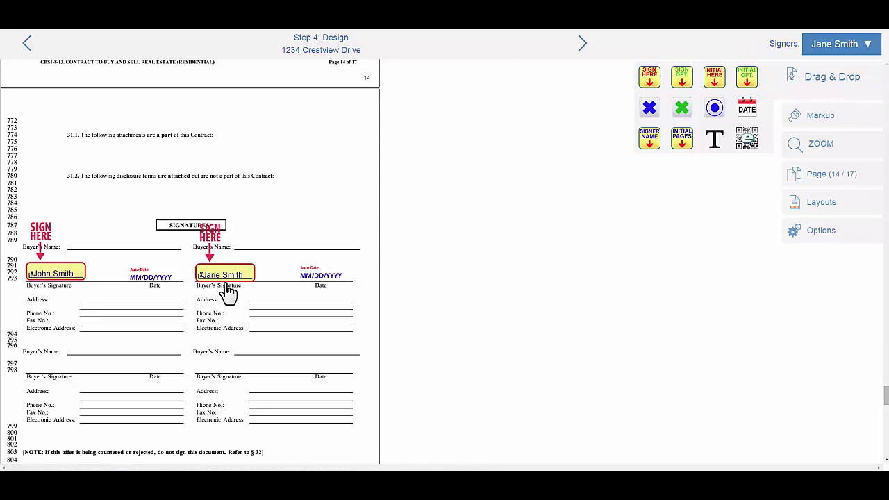
click(583, 44)
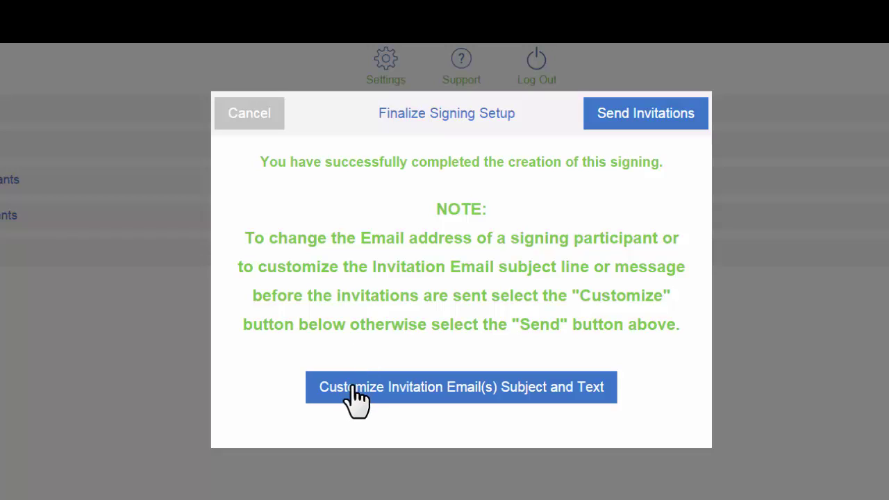
- Give the first buyer's invitation a 'For [name] Only' subject and a message asking them to sign and Save
click(458, 386)
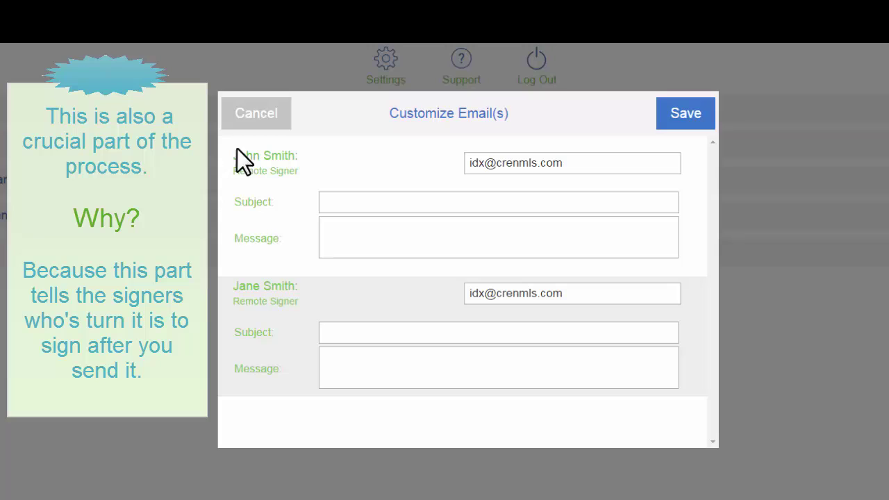
click(554, 161)
key(ctrl+a)
click(580, 292)
key(ctrl+a)
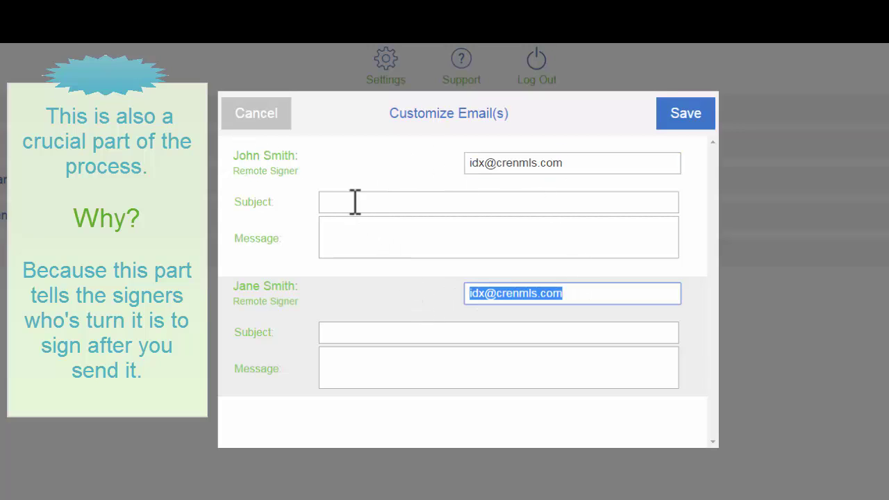
click(355, 202)
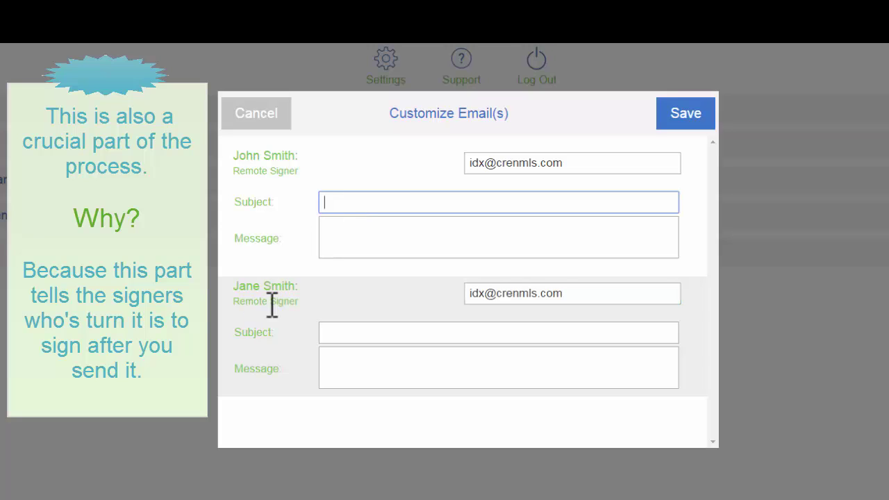
text(For John Smith Only)
key(Tab)
text(Hi John, this is)
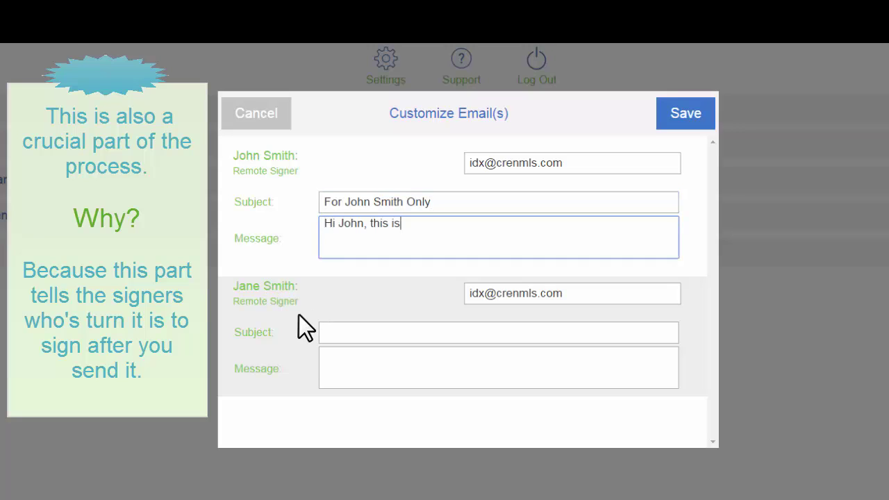
text( where I need your signature. Hit Save when you're done.)
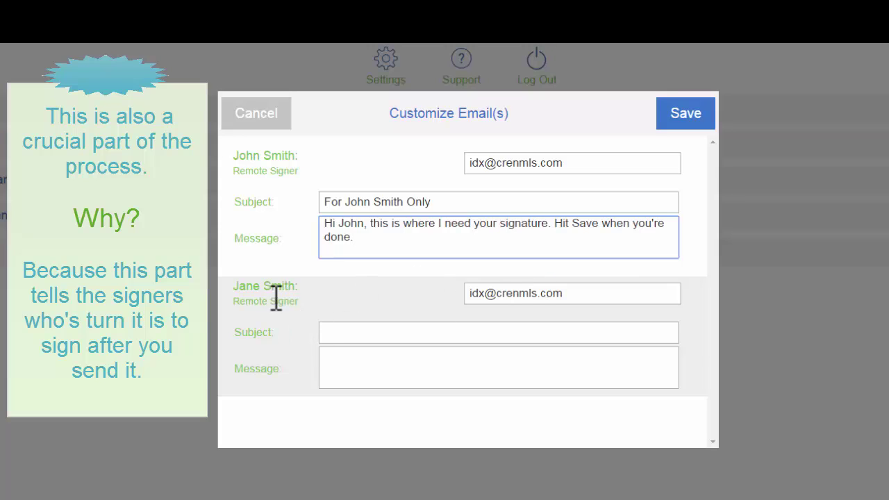
- Give the second buyer's invitation a 'For [name] Only' subject and begin a message asking them to sign
click(401, 336)
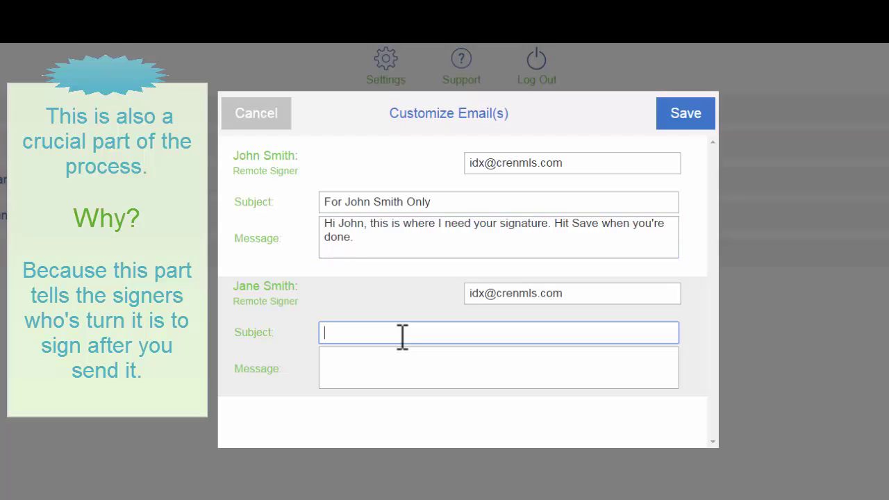
text(F)
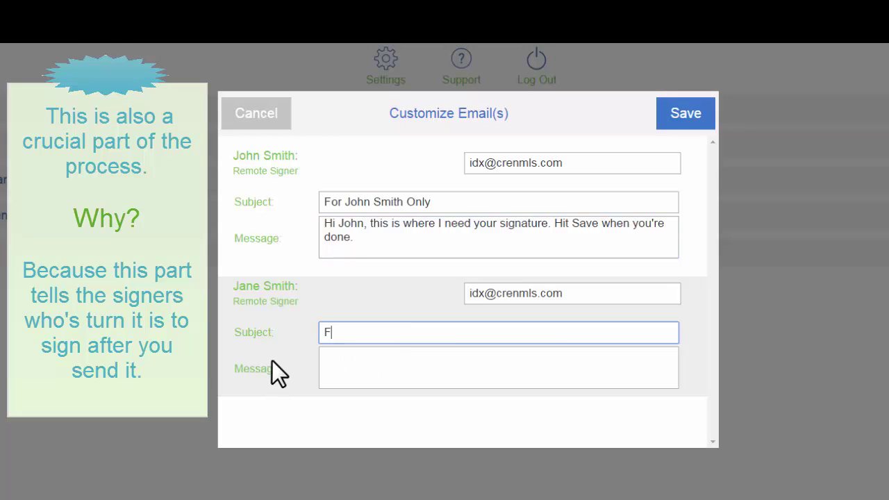
text(or Jane Smith Only)
key(Tab)
text(H)
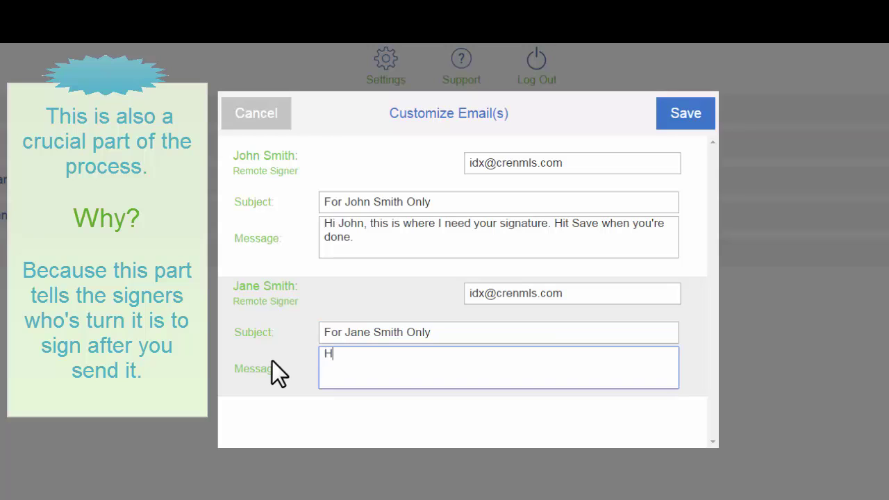
text(i Jane,)
key(Return)
text(Please)
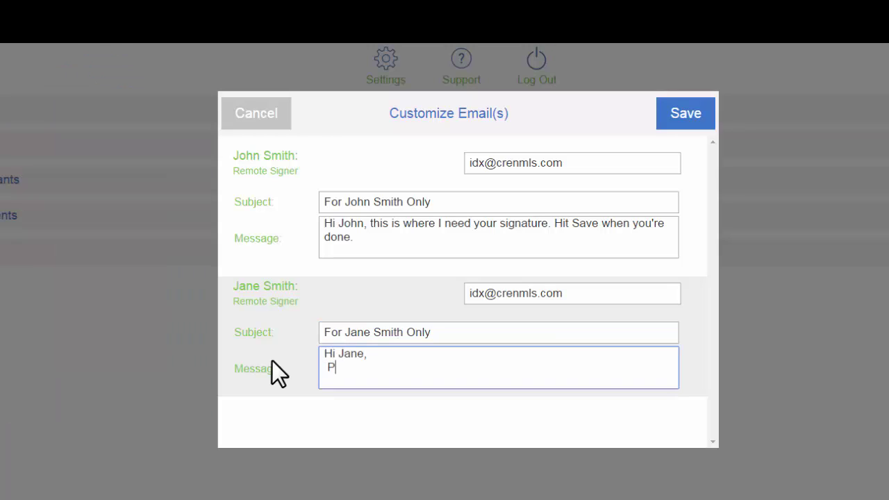
text(n and h)
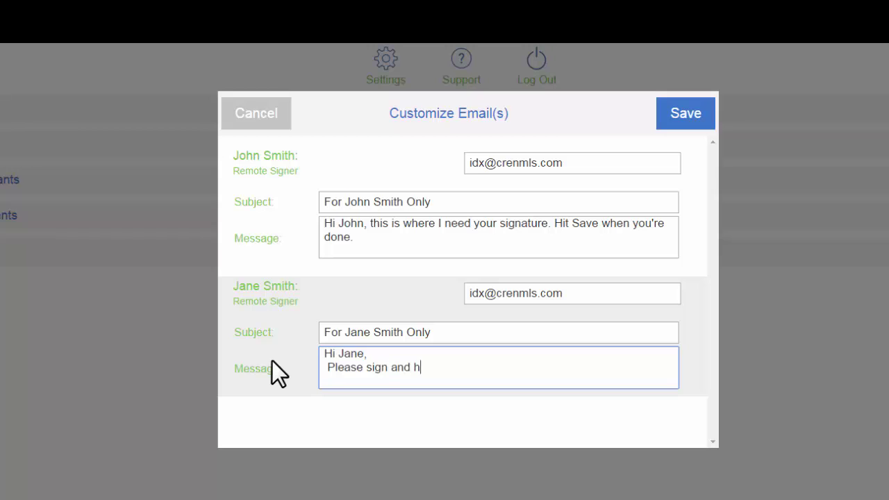
text(it save when you're done.)
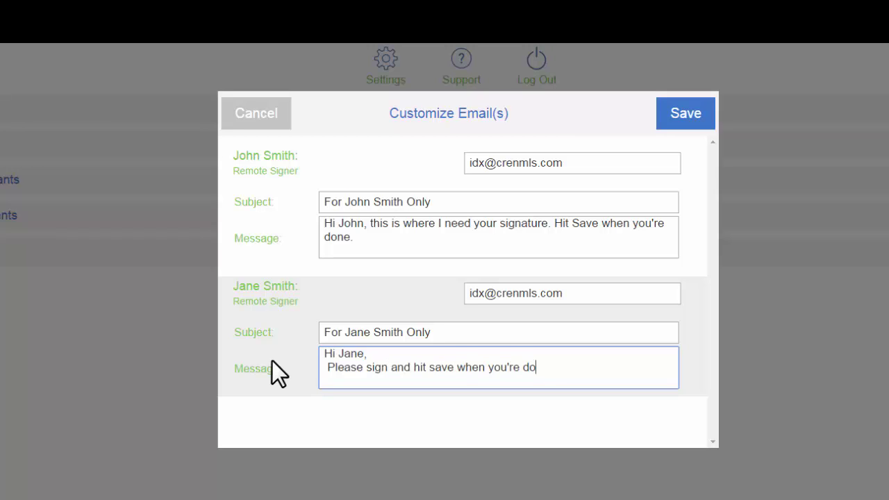
- Save the customized emails, send the invitations, and acknowledge the sent confirmation
click(681, 117)
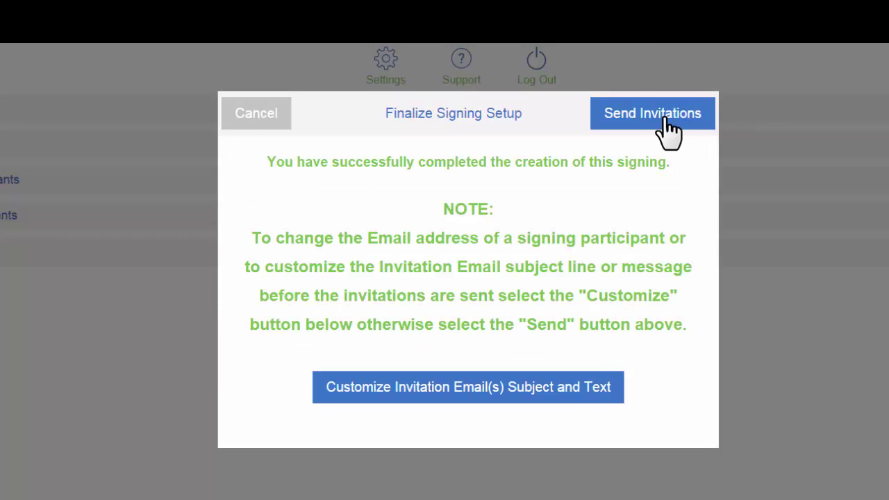
click(668, 132)
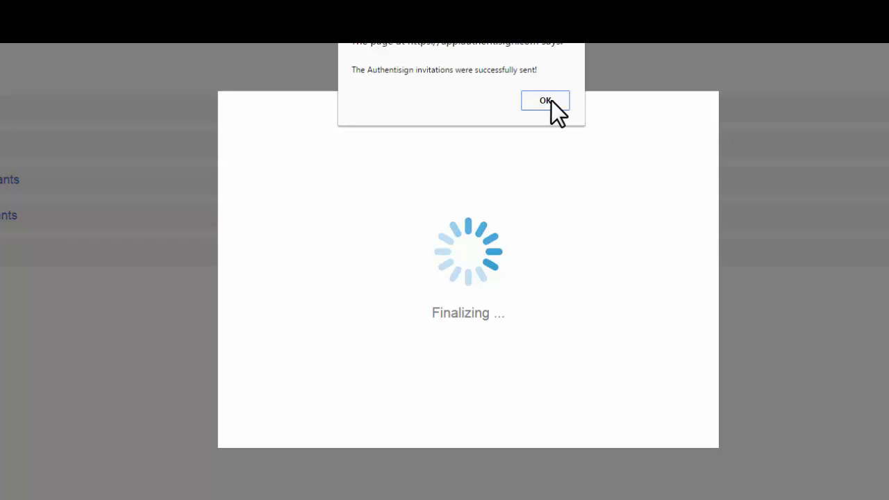
click(545, 101)
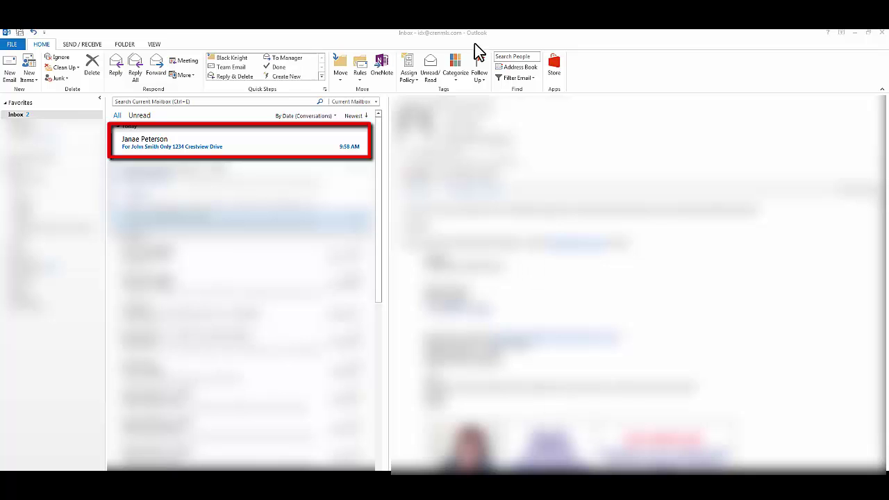
- Open the first buyer's invitation email in Outlook and review its custom message
click(160, 146)
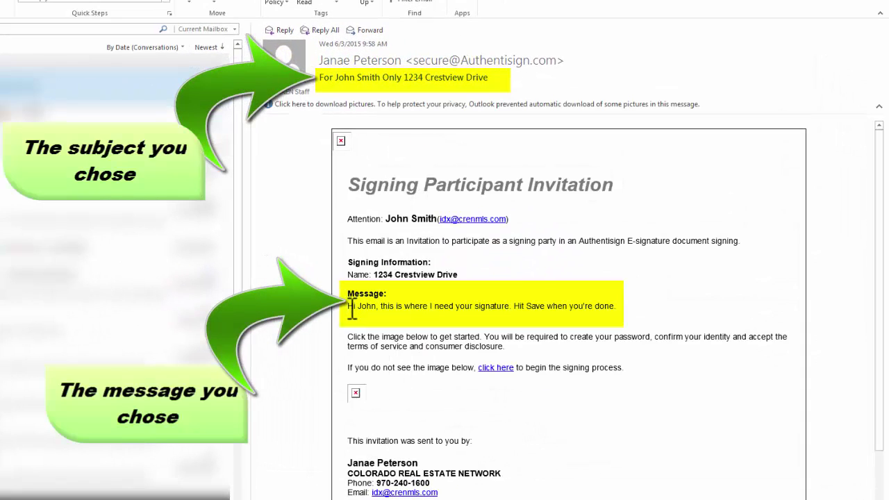
drag(349, 305, 595, 312)
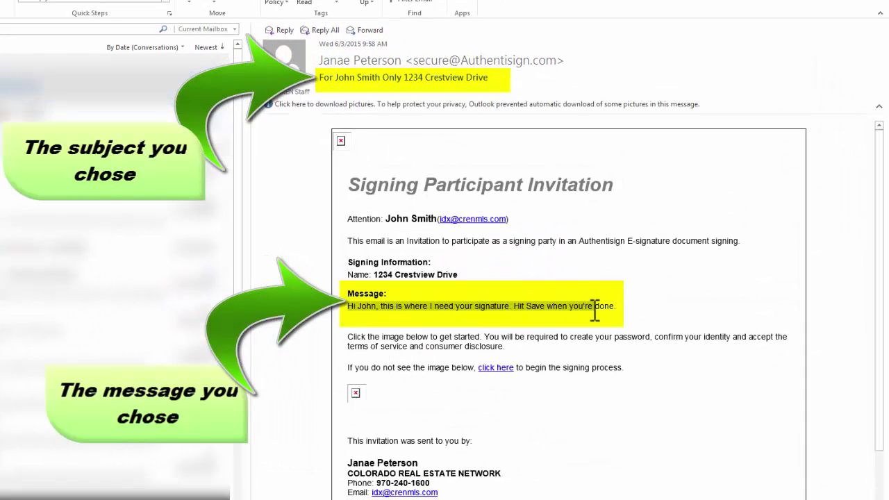
click(595, 312)
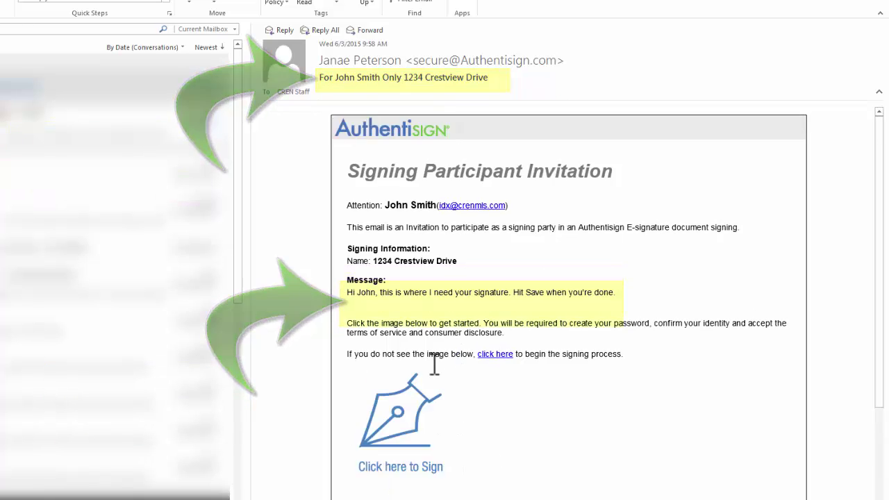
scroll(433, 363, down, 1)
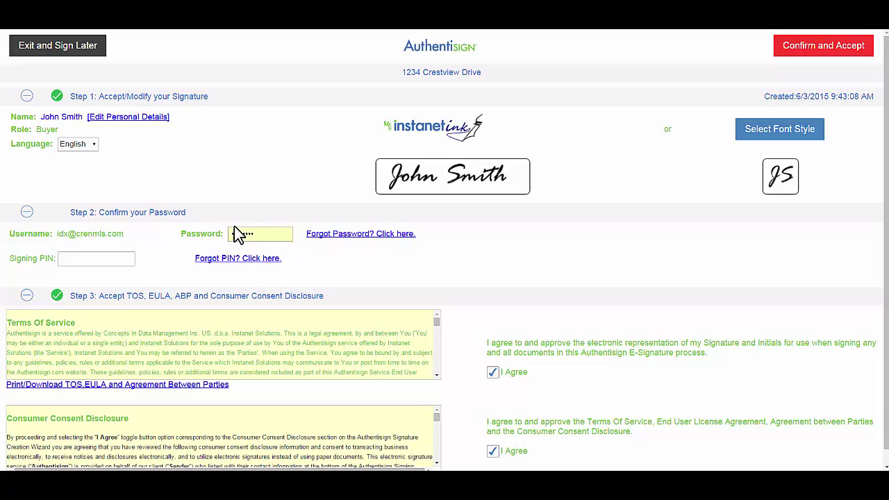
- Enter the first buyer's signing PIN and accept to load the contract
click(89, 258)
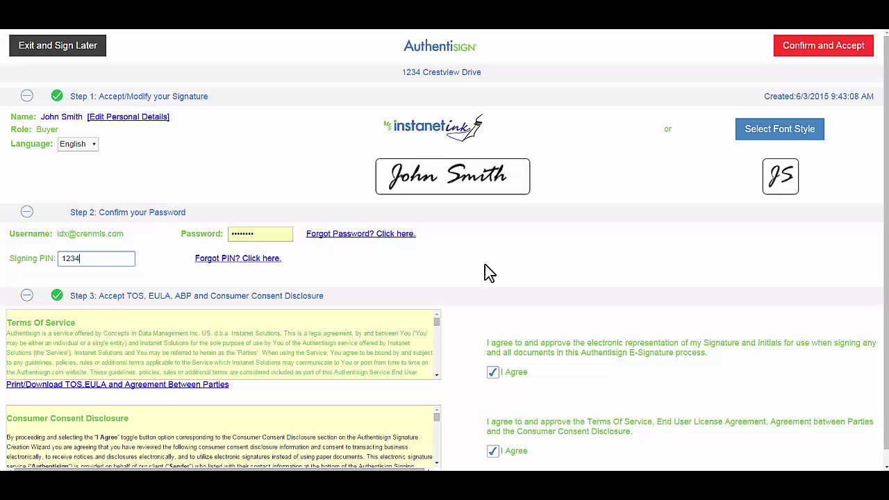
click(821, 54)
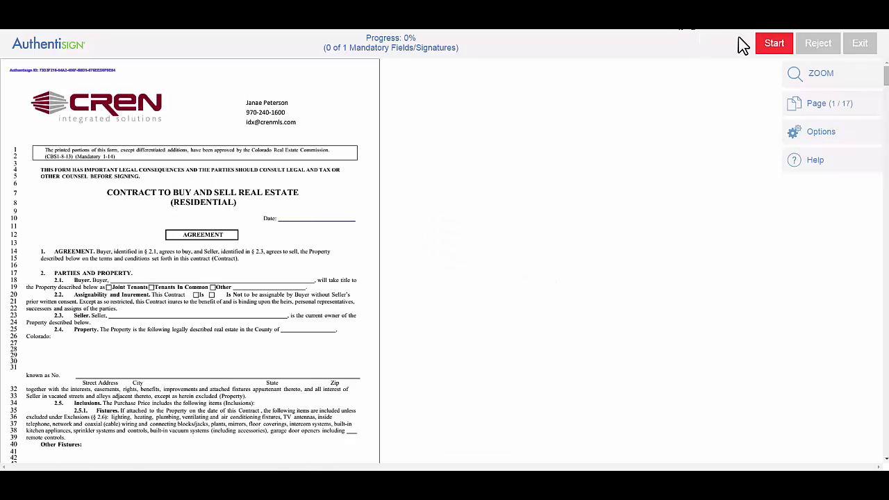
- Sign the buyer's SIGN HERE field on the contract and complete the signing
click(772, 48)
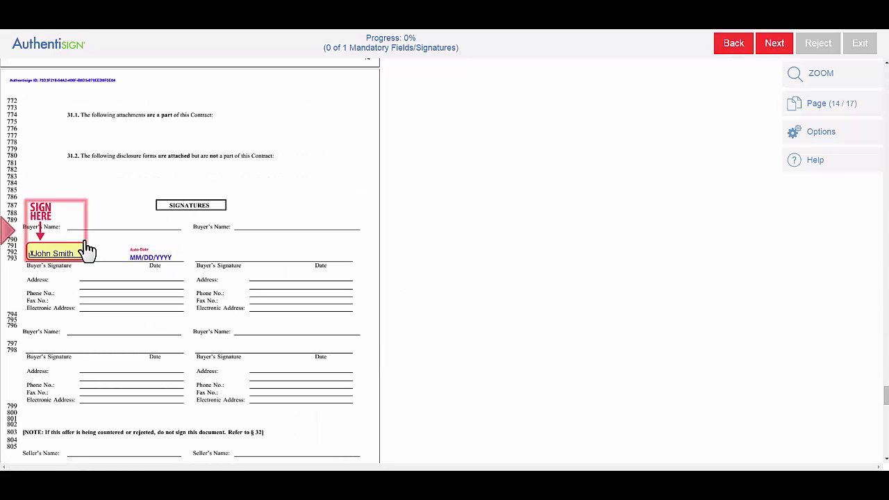
click(47, 255)
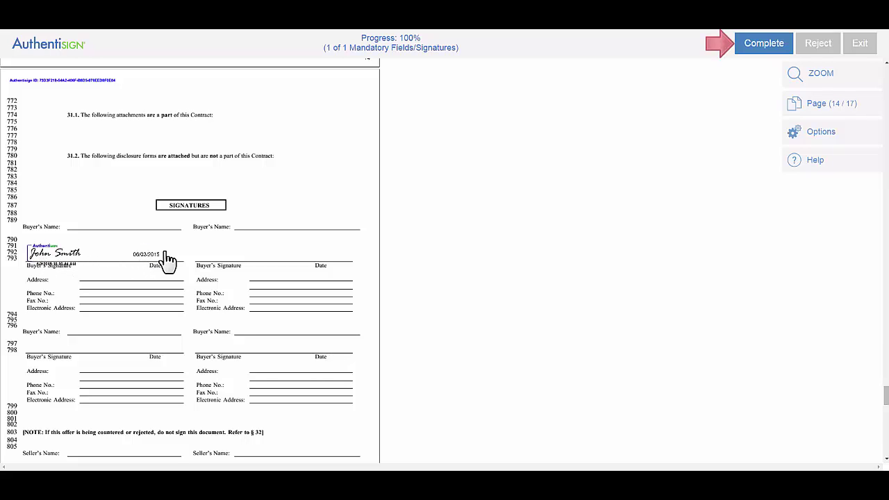
click(749, 55)
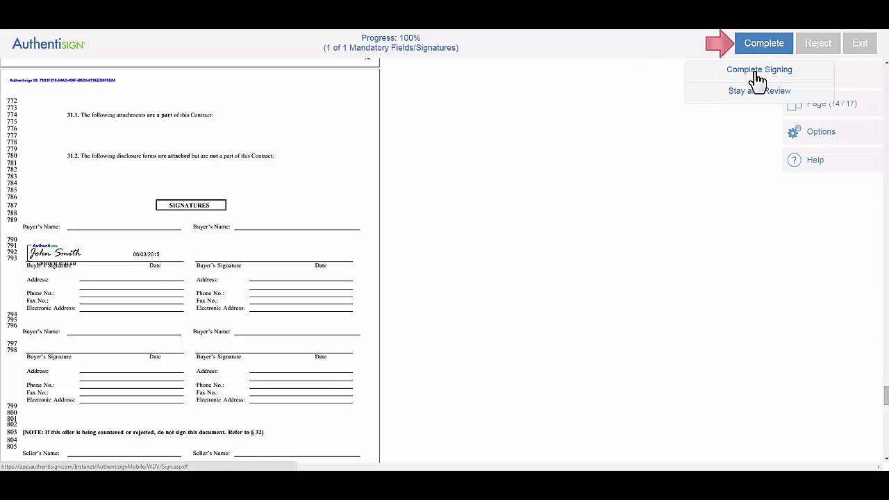
click(758, 75)
click(464, 67)
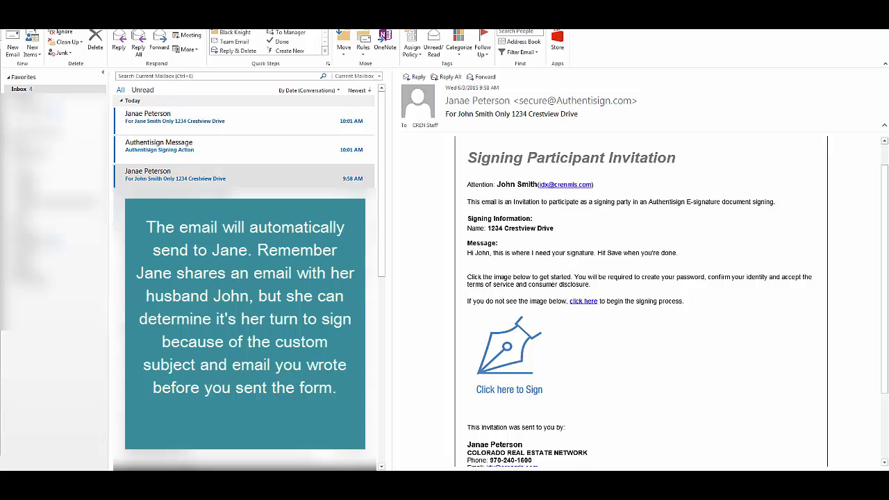
- Open the second buyer's newest 1234 Crestview Drive invitation, review its custom message, and follow the signing link
click(192, 123)
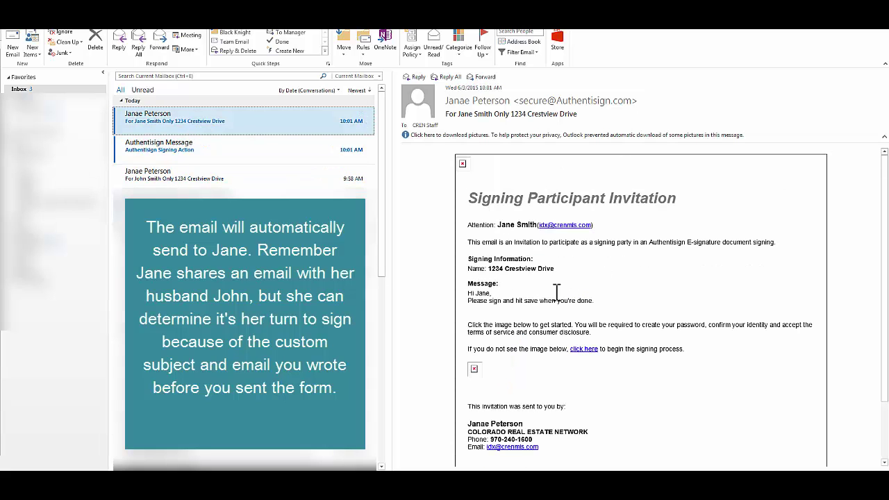
drag(469, 291, 569, 303)
click(667, 304)
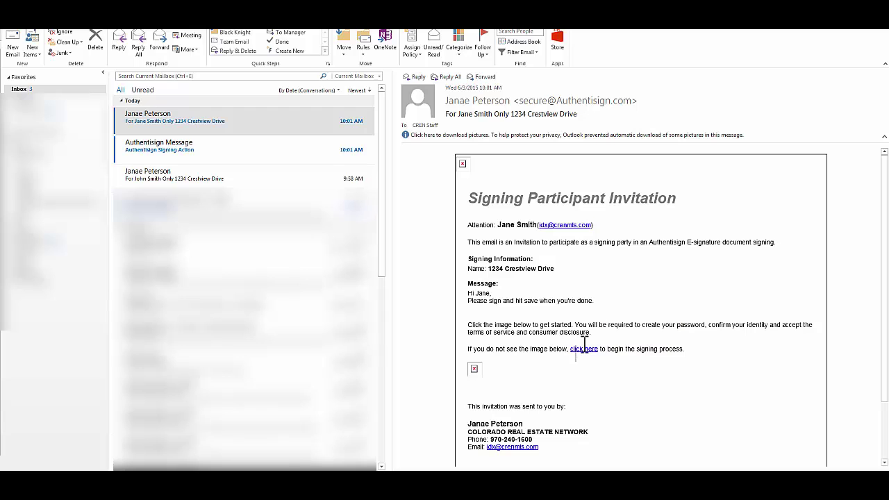
click(584, 349)
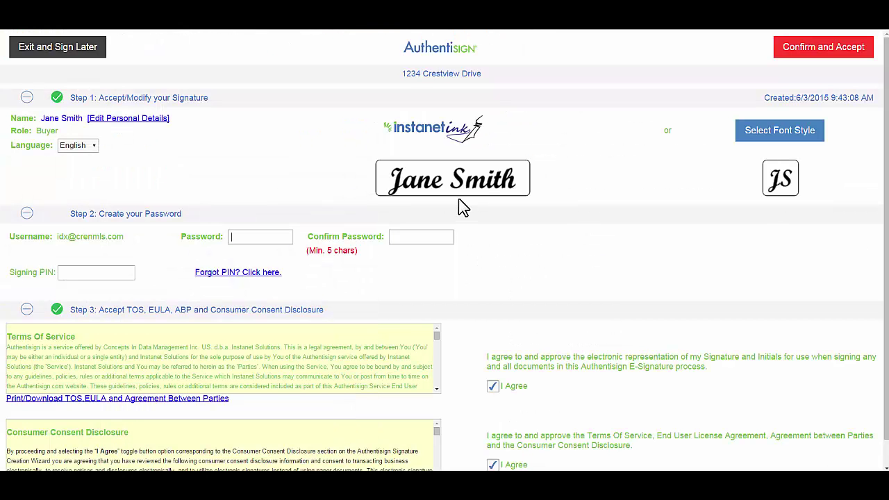
- Create and confirm the second buyer's account password, enter her signing PIN, and accept the setup
click(264, 235)
text(123)
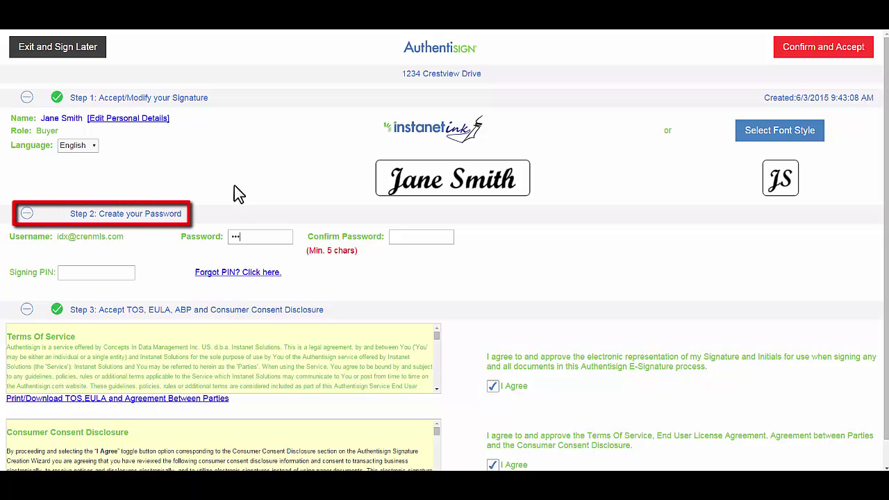
text(4567890)
key(Tab)
text(1234567890)
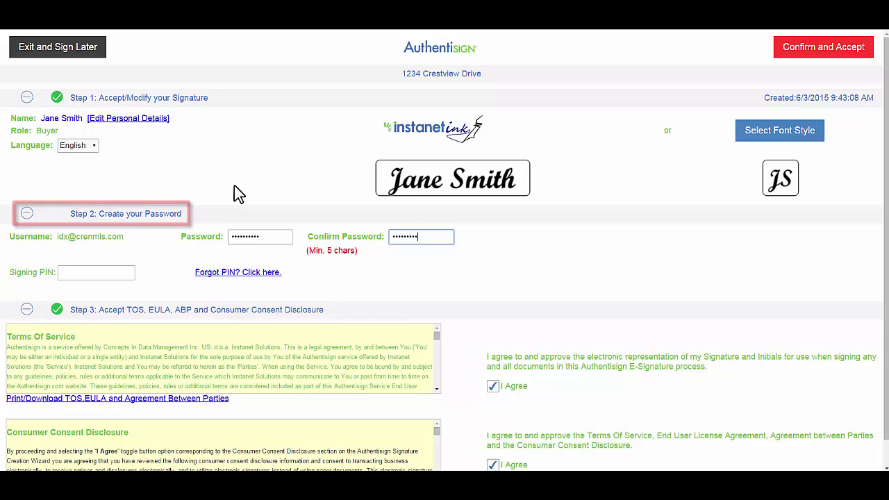
click(82, 273)
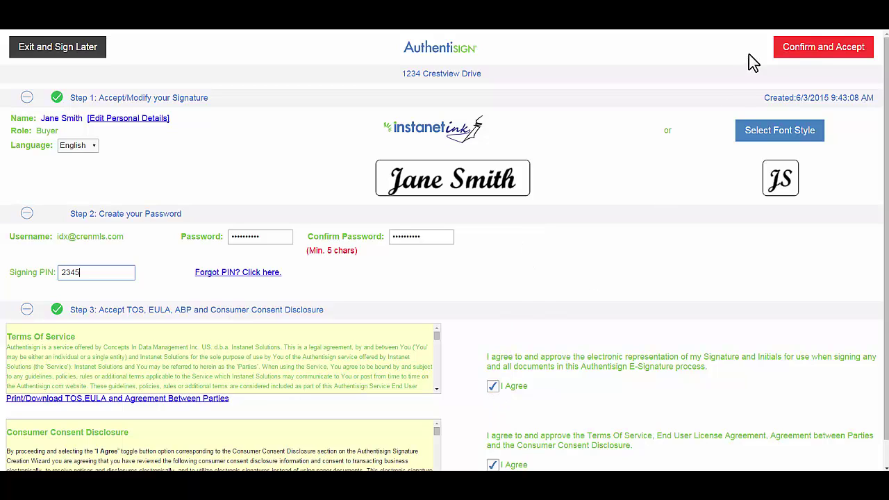
click(814, 59)
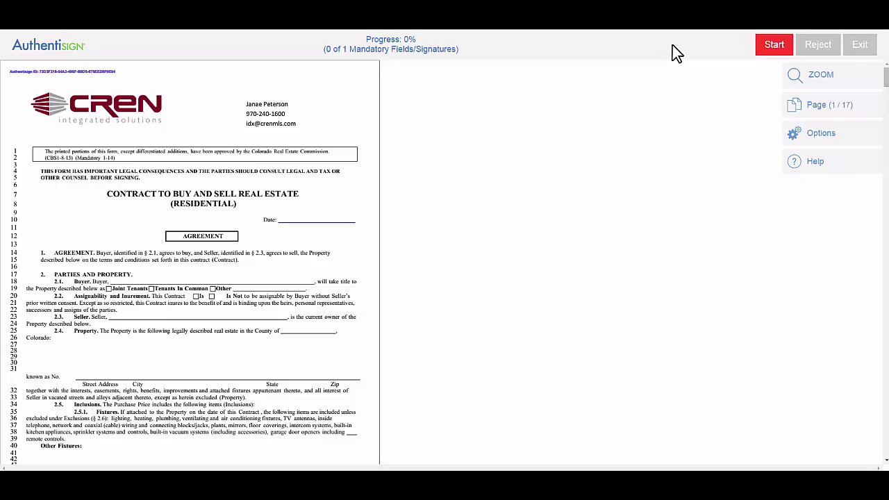
- Start guided signing and apply the second buyer's signature on the page 14 SIGN HERE field
click(776, 46)
click(776, 46)
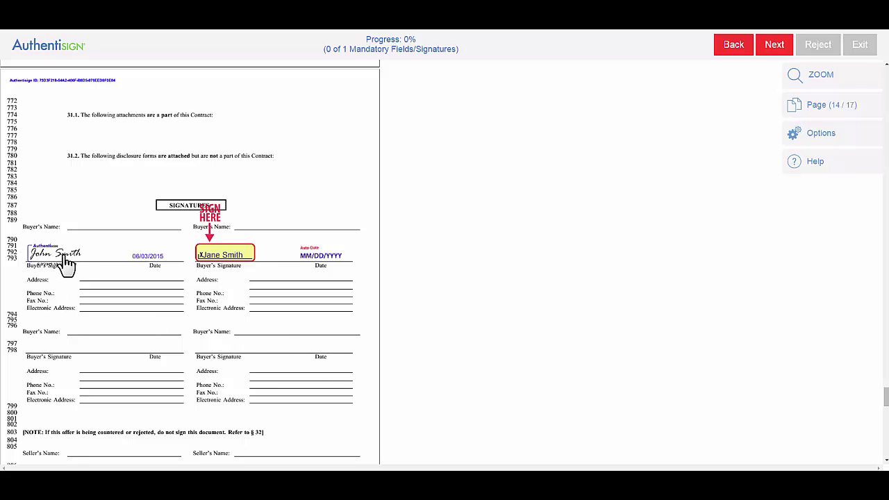
click(223, 259)
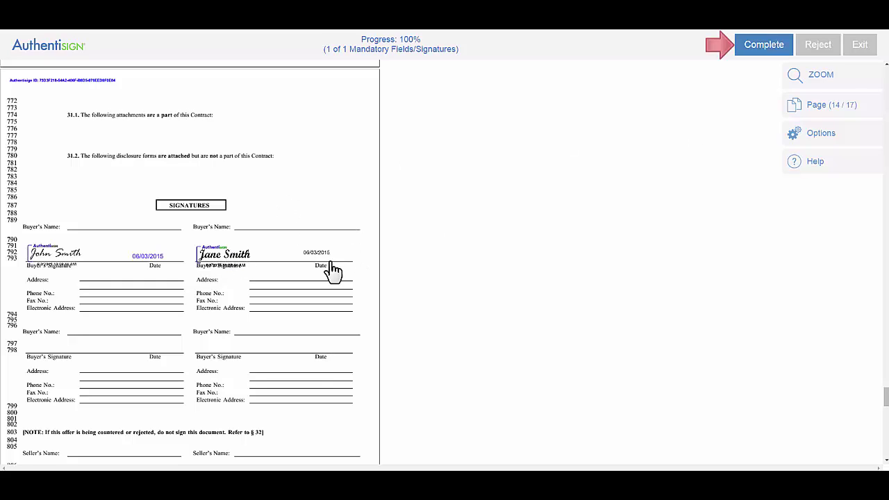
- Complete the signing and confirm the finish-signing prompt
click(756, 60)
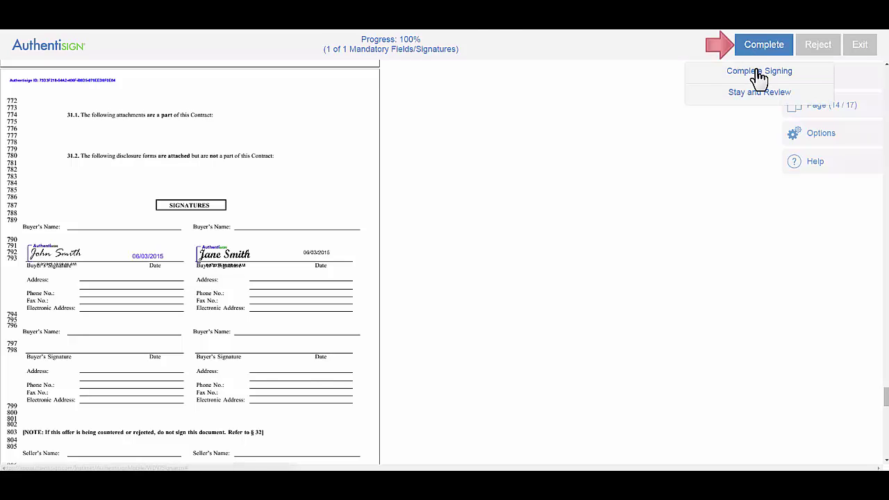
click(758, 75)
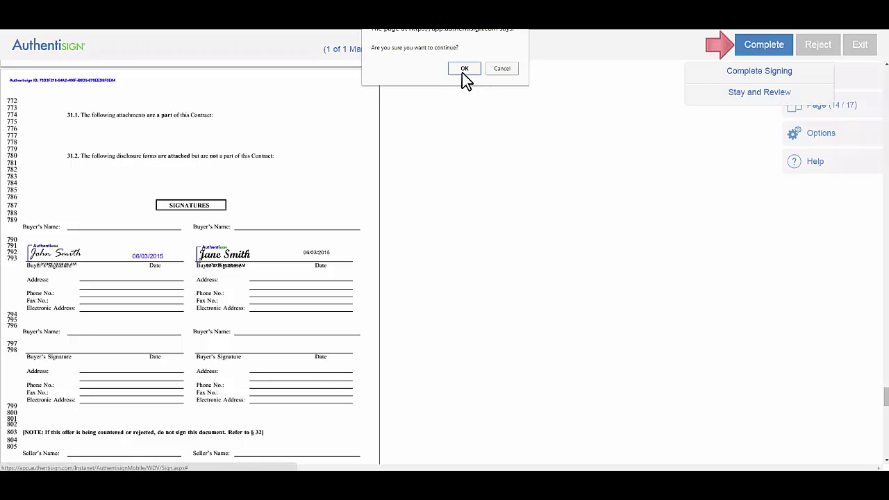
click(462, 72)
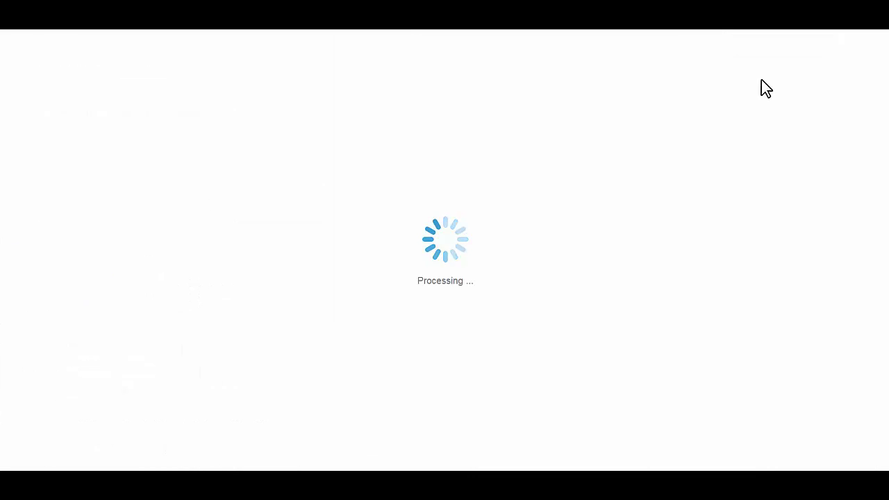